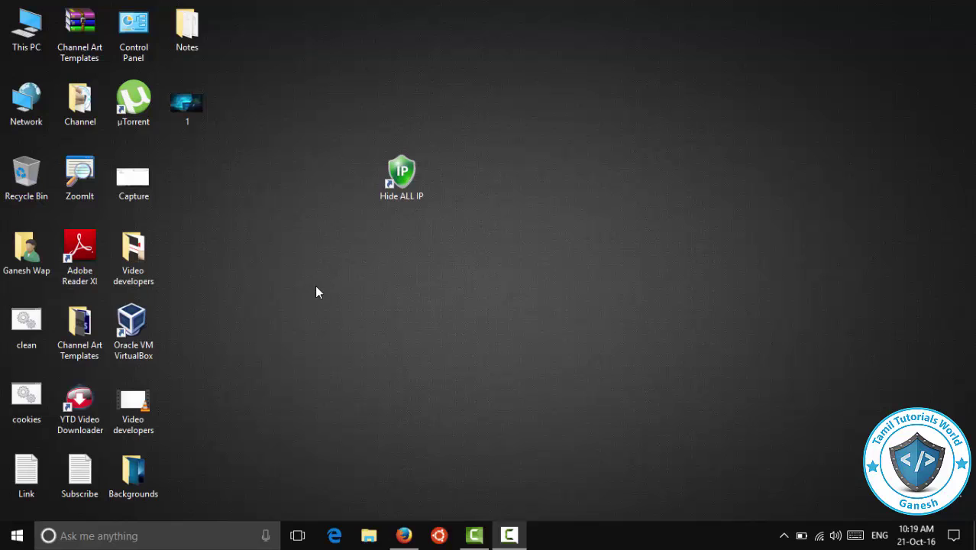
# Step: Switch to Firefox and review the Free Hide IP page's features, How It Works diagram and user comments
pyautogui.click(405, 536)
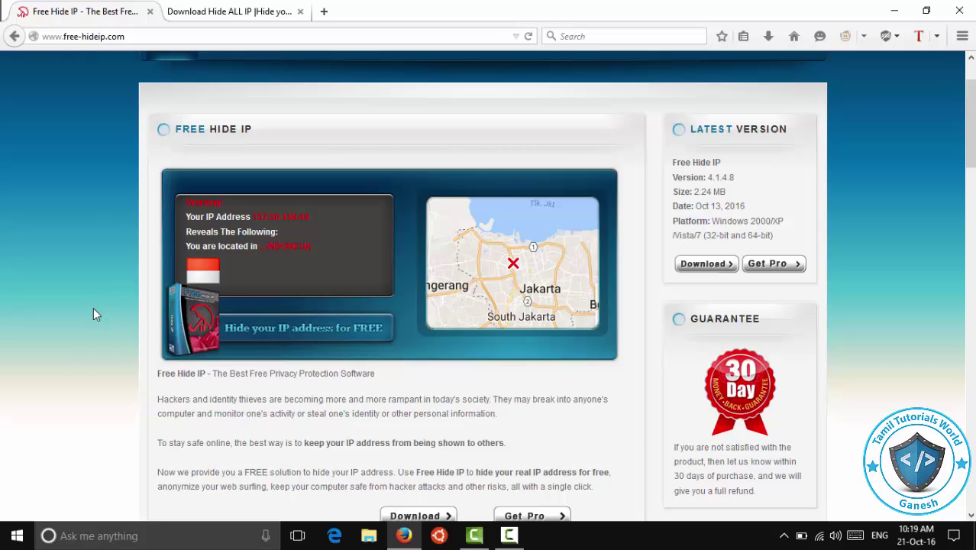
pyautogui.scroll(-7, 93, 309)
pyautogui.scroll(-8, 103, 330)
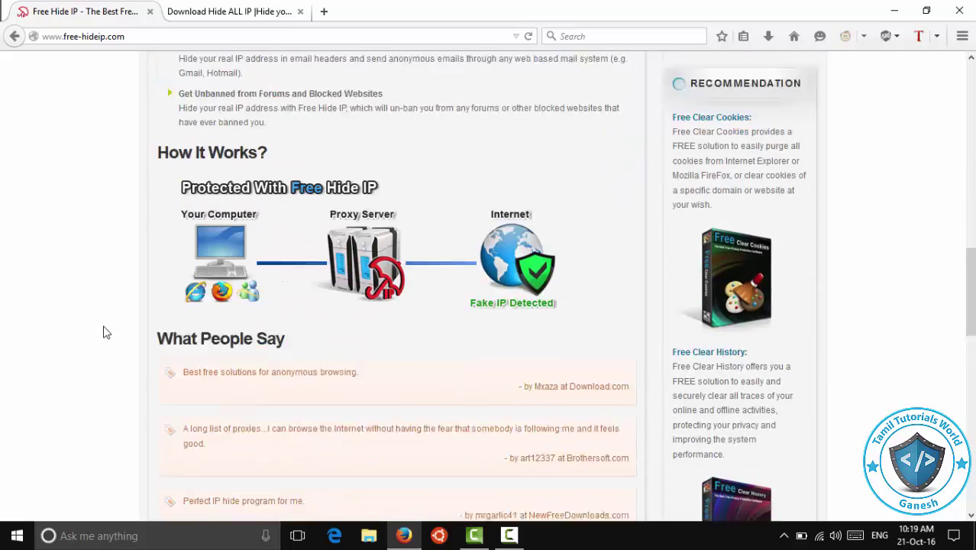
pyautogui.scroll(6, 102, 330)
pyautogui.scroll(-2, 107, 334)
pyautogui.scroll(-5, 105, 335)
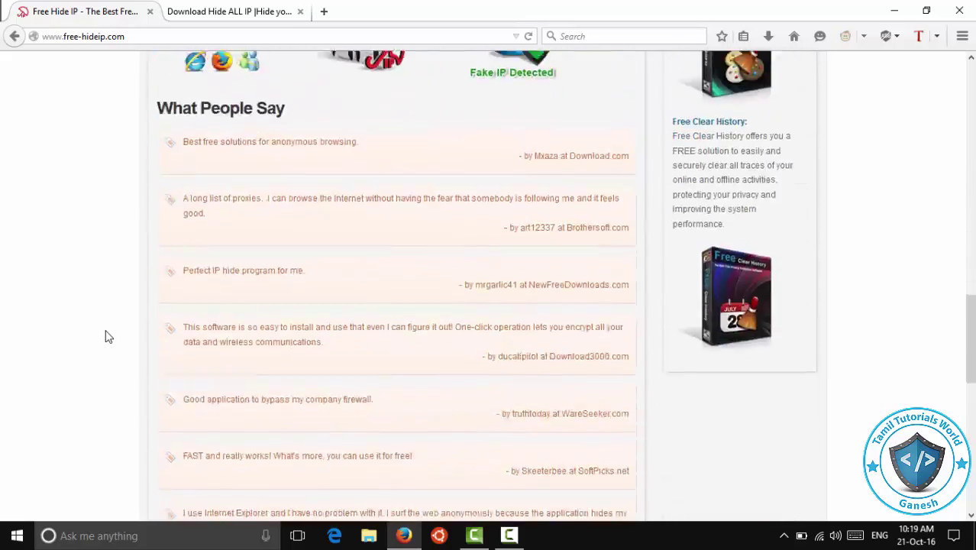
pyautogui.scroll(12, 105, 335)
pyautogui.scroll(-8, 216, 313)
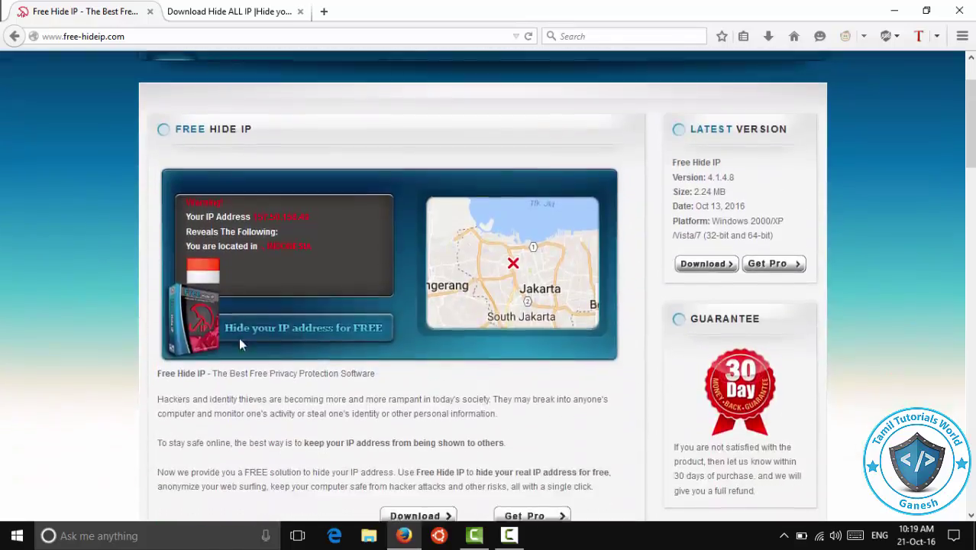
pyautogui.scroll(-2, 247, 353)
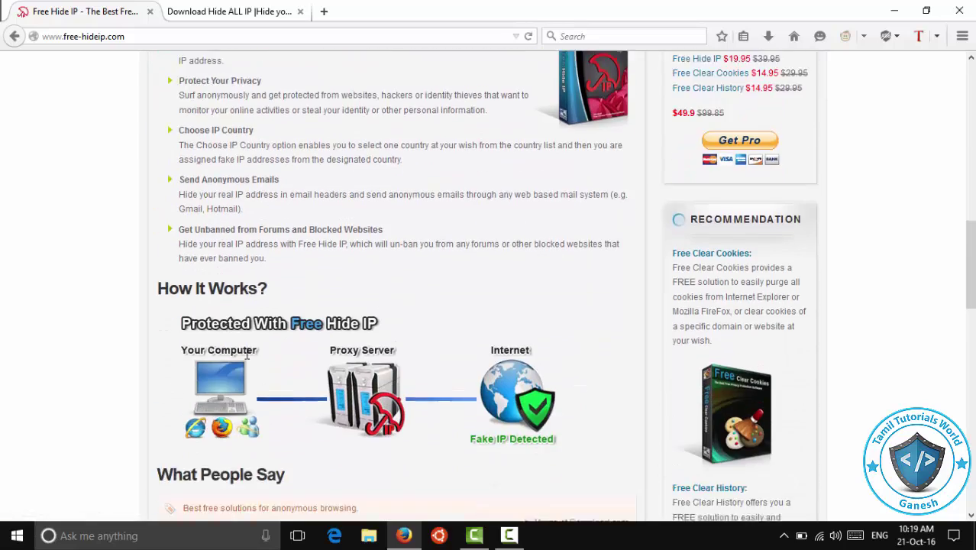
pyautogui.scroll(10, 247, 353)
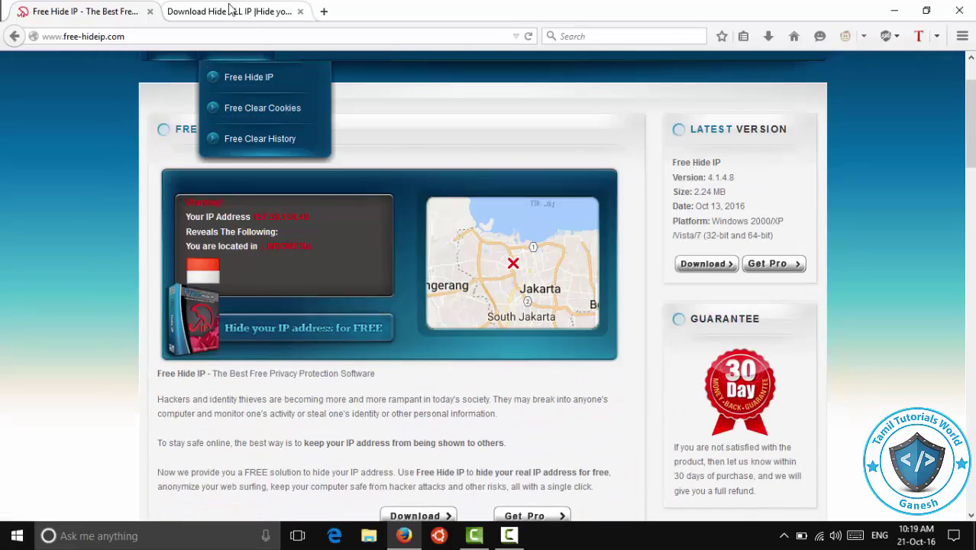
# Step: Examine the Hide ALL IP download page for its system requirements and its setup and portable version downloads
pyautogui.click(205, 12)
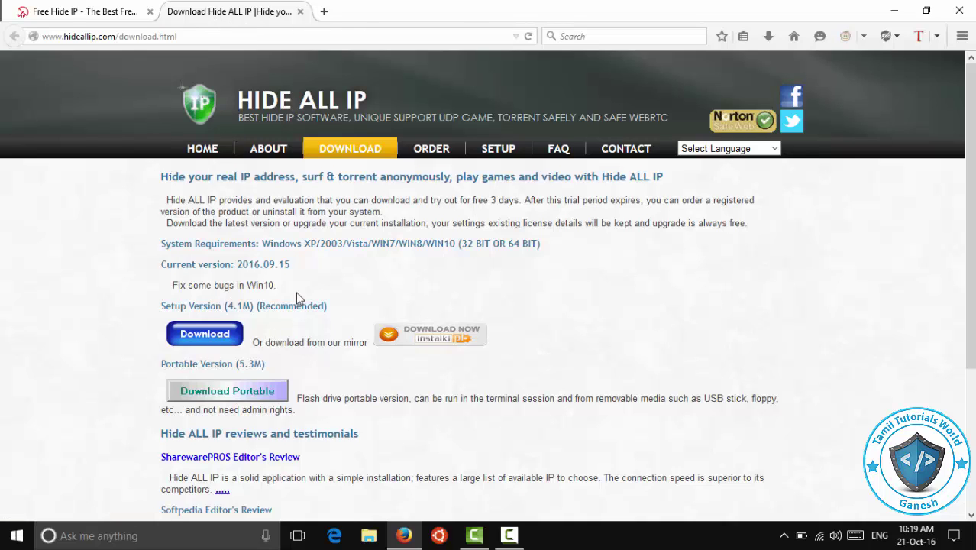
pyautogui.moveTo(280, 243); pyautogui.dragTo(461, 246)
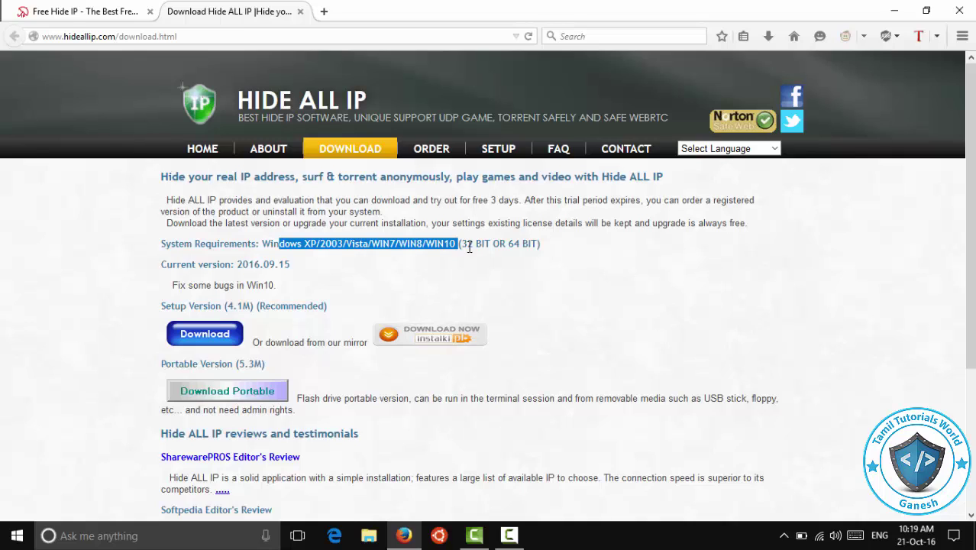
pyautogui.click(514, 245)
pyautogui.click(566, 252)
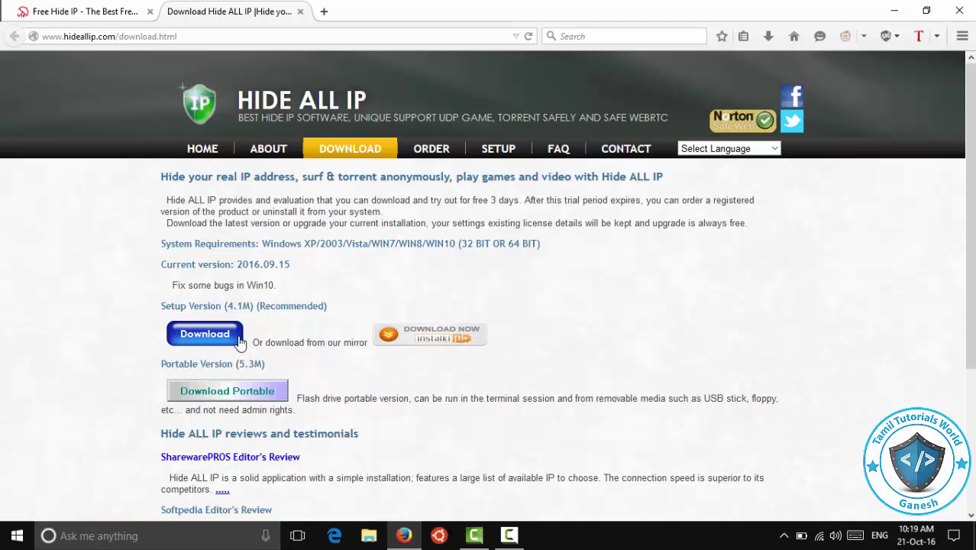
pyautogui.scroll(-2, 222, 306)
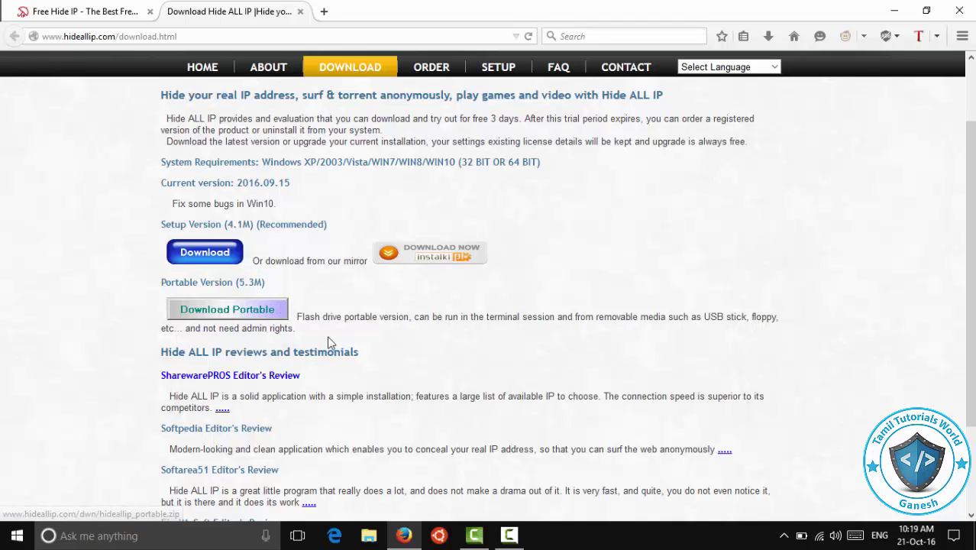
pyautogui.scroll(1, 334, 312)
pyautogui.scroll(-1, 595, 311)
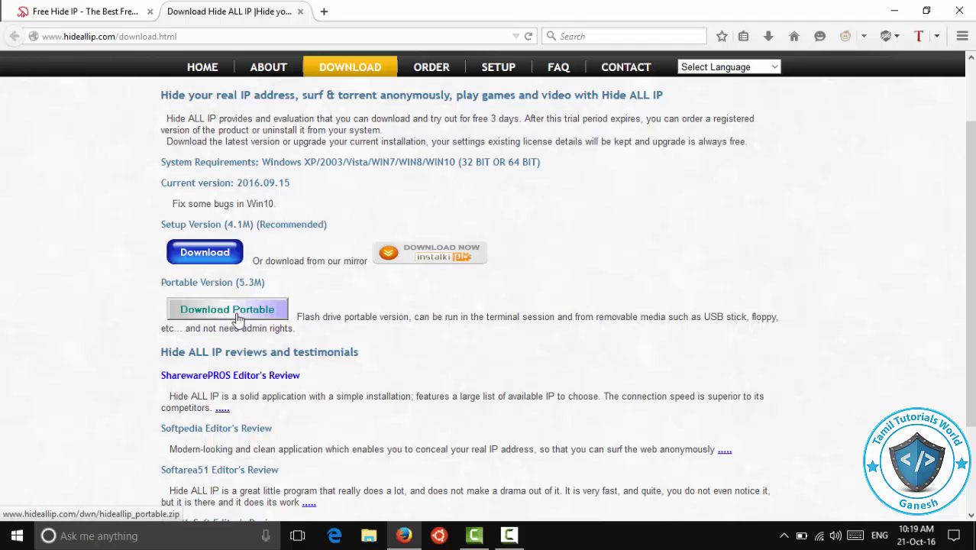
pyautogui.scroll(1, 253, 313)
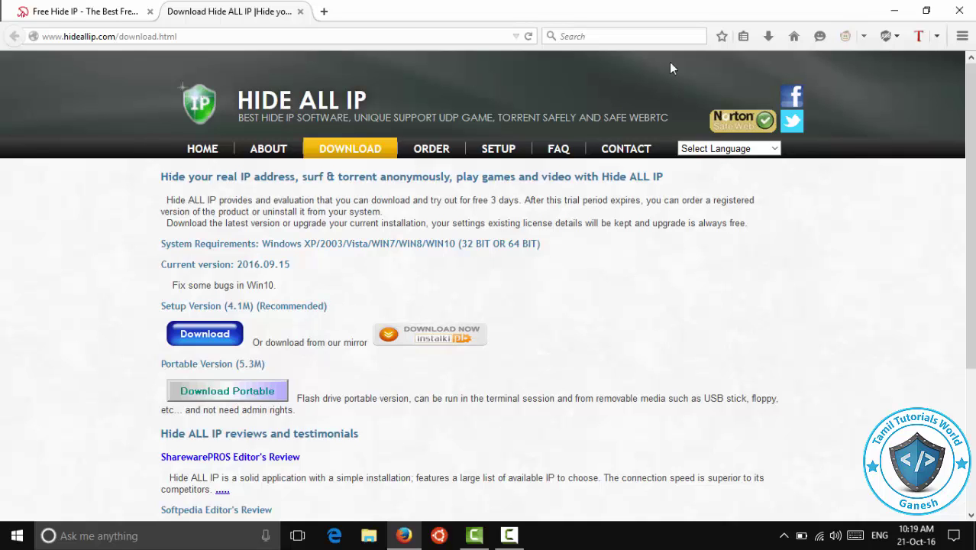
# Step: Minimize the browser, launch Hide ALL IP from the desktop and continue the trial
pyautogui.click(889, 13)
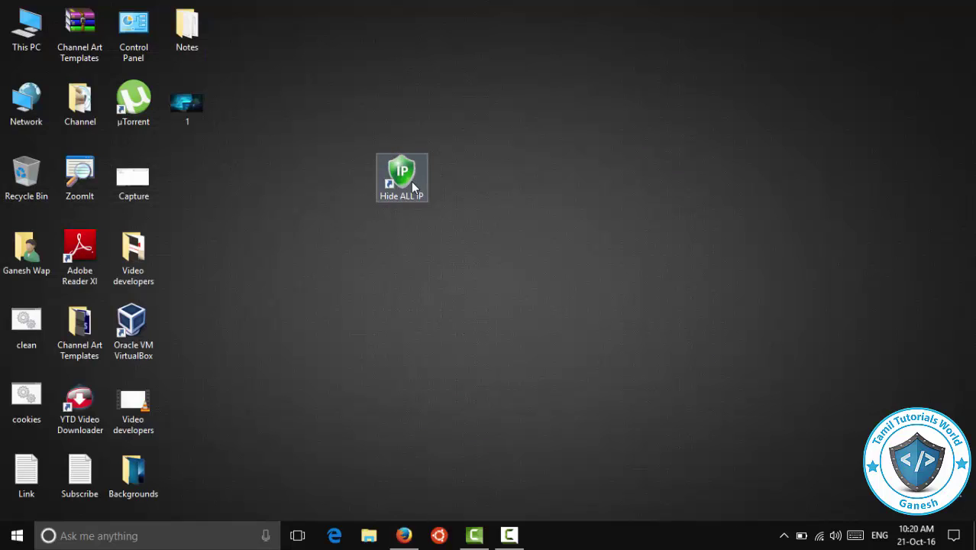
pyautogui.moveTo(483, 175); pyautogui.dragTo(449, 205)
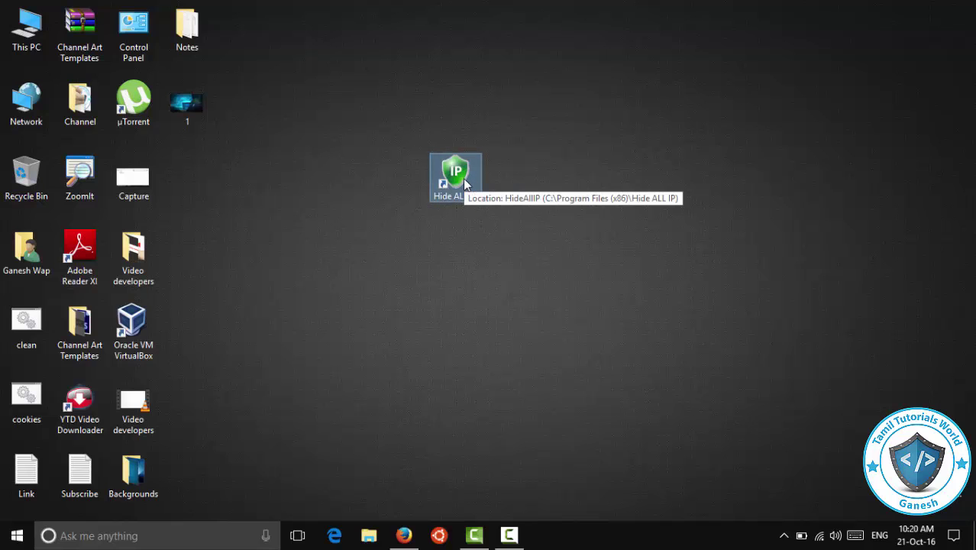
pyautogui.doubleClick(463, 178)
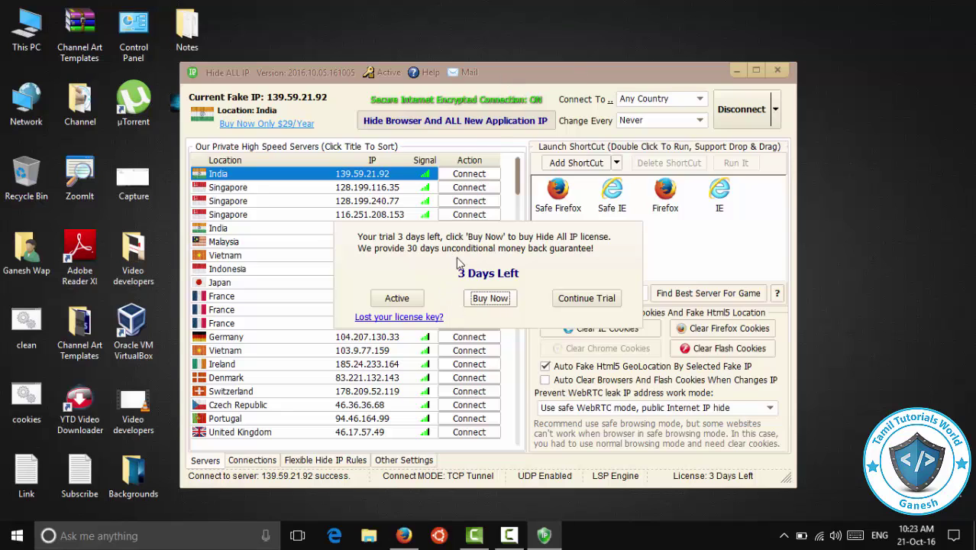
pyautogui.click(573, 300)
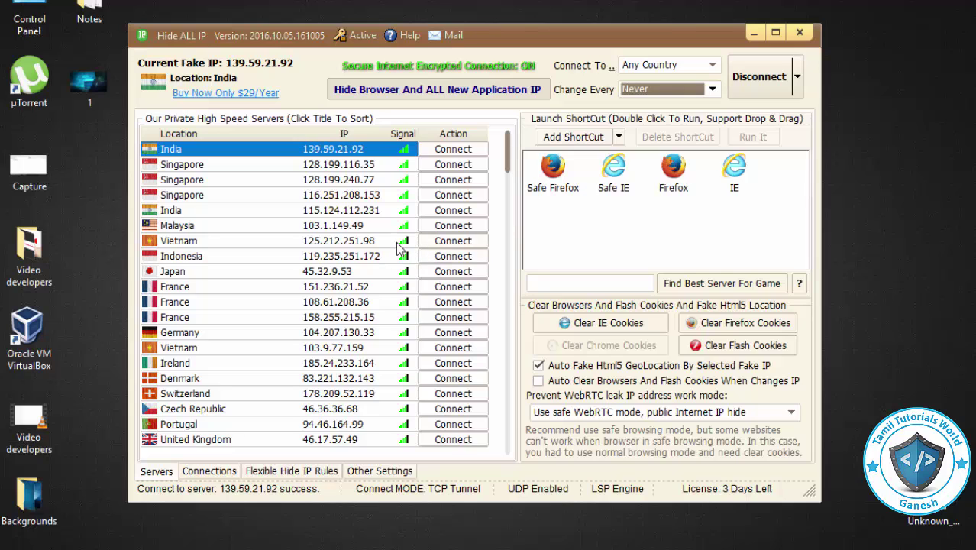
# Step: Look through the private high speed servers with their locations, IP addresses and signal strengths
pyautogui.press('Down')
pyautogui.press('Down')
pyautogui.press('Down')
pyautogui.press('Down')
pyautogui.press('Down')
pyautogui.press('Down')
pyautogui.press('Down')
pyautogui.press('Down')
pyautogui.press('Down')
pyautogui.press('Down')
pyautogui.press('Down')
pyautogui.press('Down')
pyautogui.press('Up')
pyautogui.press('Up')
pyautogui.press('Up')
pyautogui.press('Up')
pyautogui.press('Up')
pyautogui.press('Up')
pyautogui.press('Up')
pyautogui.press('Up')
pyautogui.press('Up')
pyautogui.press('Up')
pyautogui.press('Up')
pyautogui.press('Up')
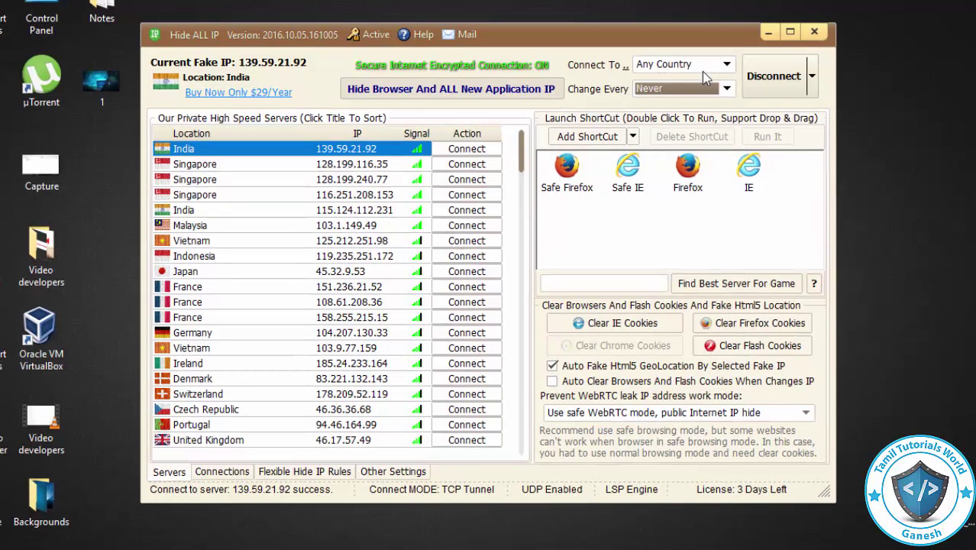
# Step: Check which countries can be chosen for the connection and which intervals are offered for changing the IP
pyautogui.click(728, 67)
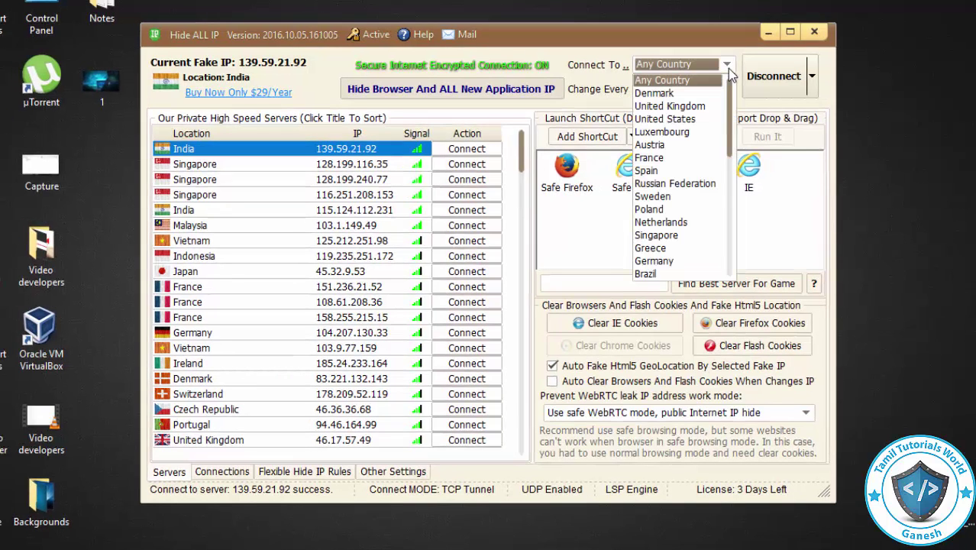
pyautogui.moveTo(729, 98); pyautogui.dragTo(764, 76)
pyautogui.click(702, 28)
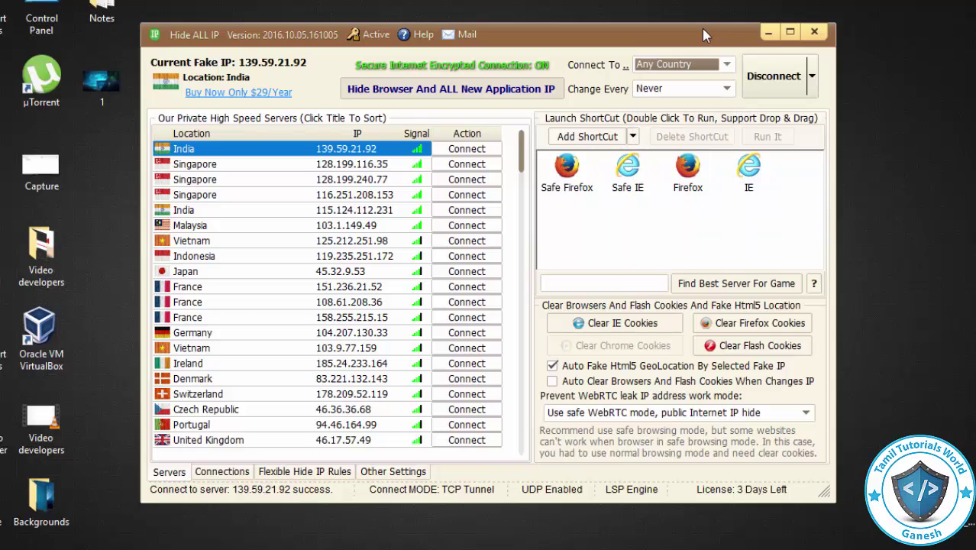
pyautogui.click(696, 90)
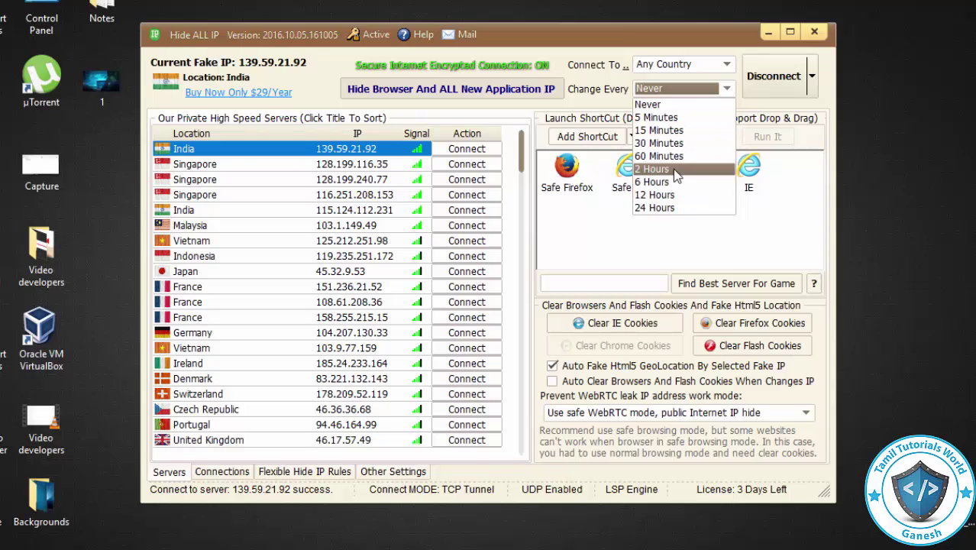
pyautogui.click(798, 217)
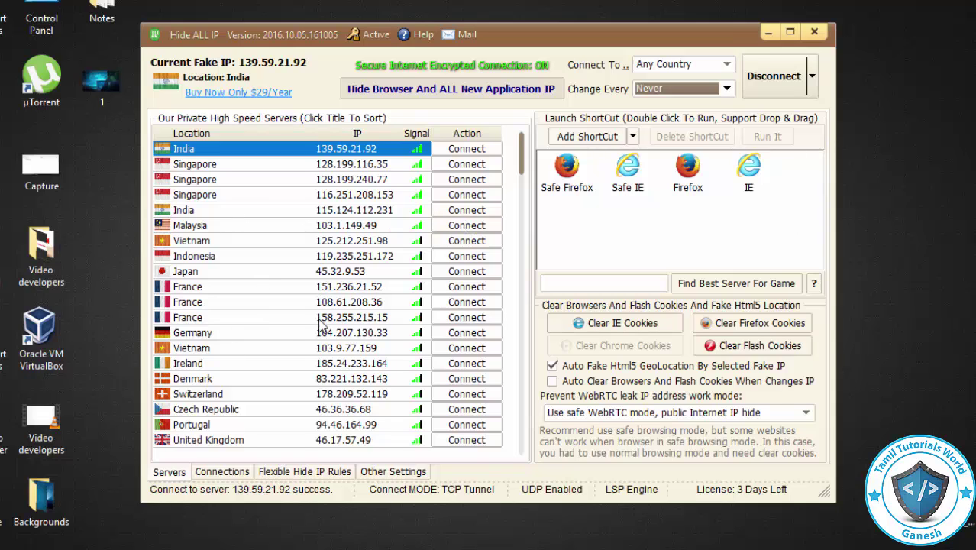
# Step: Connect to the Germany server 104.207.130.33 from the private high speed servers
pyautogui.press('Down')
pyautogui.press('Down')
pyautogui.press('Down')
pyautogui.press('Down')
pyautogui.press('Down')
pyautogui.press('Down')
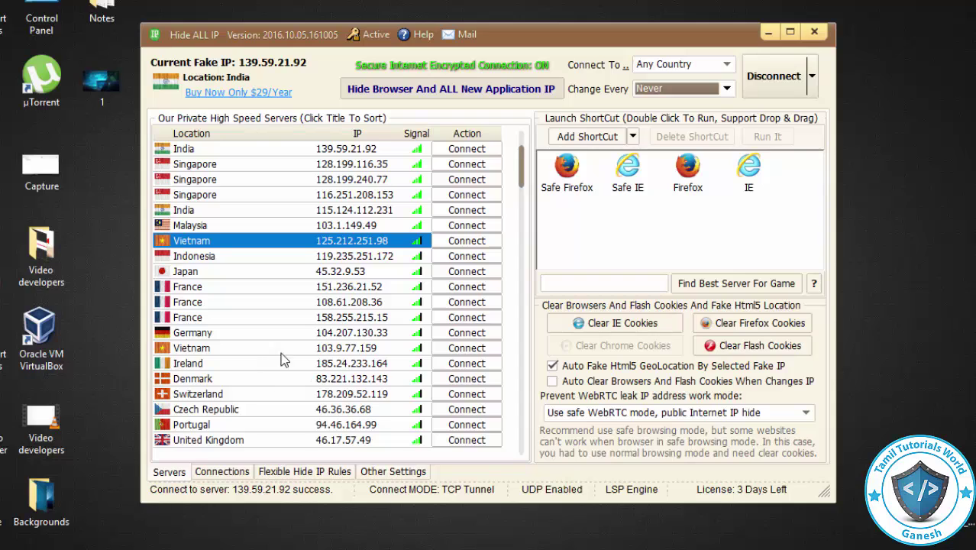
pyautogui.click(333, 341)
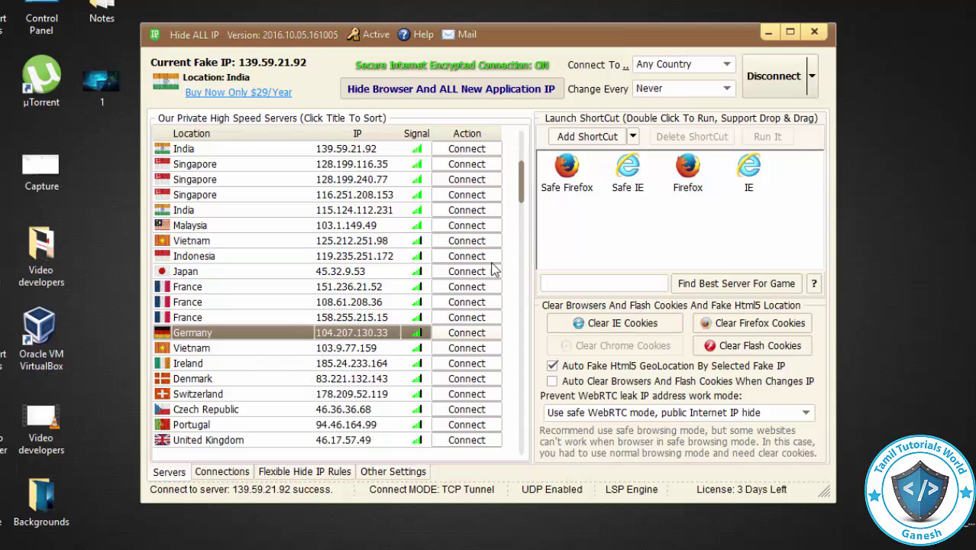
pyautogui.click(452, 334)
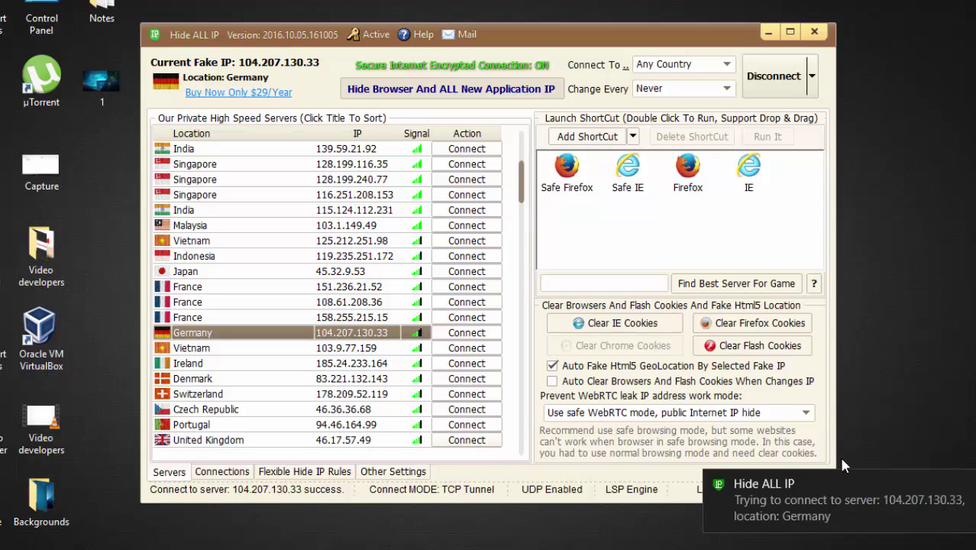
# Step: Set the country to connect to as United States and the IP change interval to 5 Minutes
pyautogui.click(726, 64)
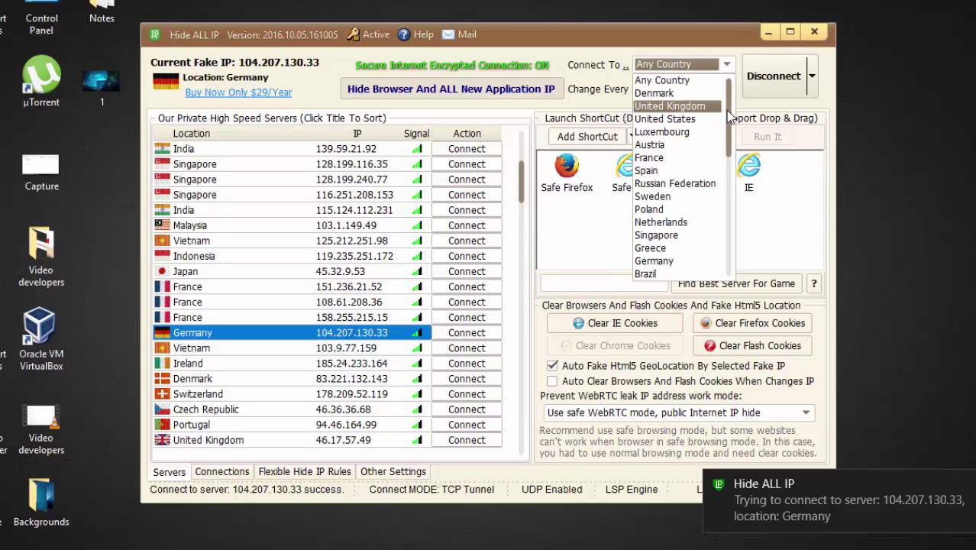
pyautogui.click(675, 120)
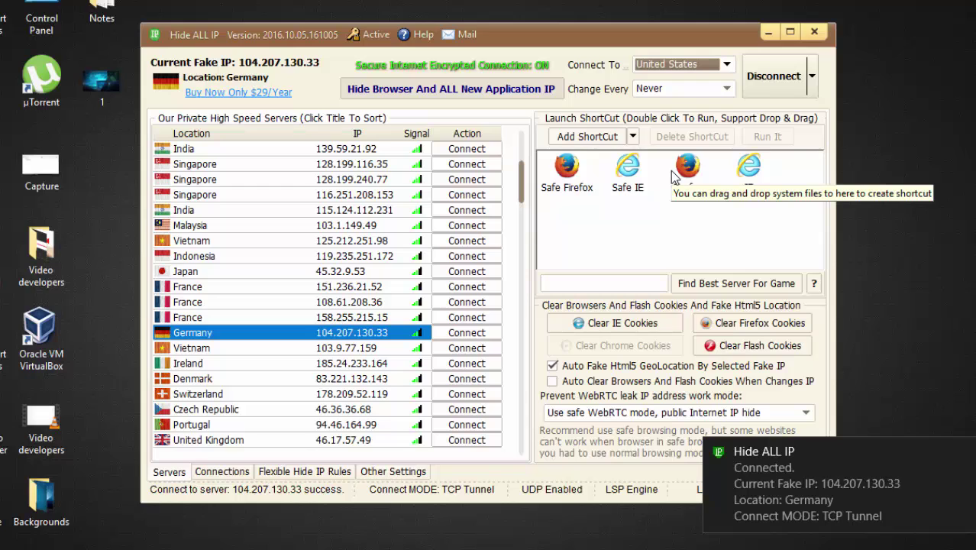
pyautogui.click(684, 89)
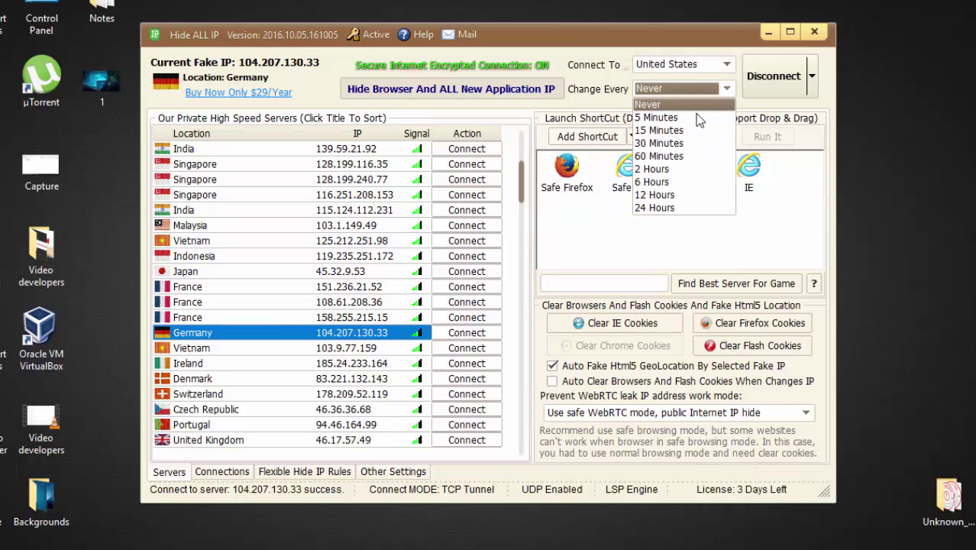
pyautogui.click(697, 121)
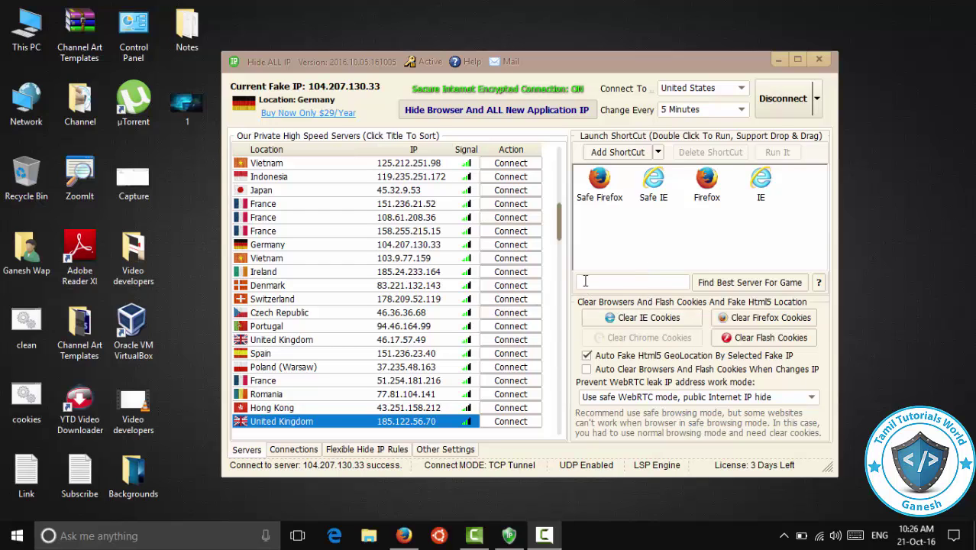
# Step: Browse the server list from the United Kingdom entry 185.122.56.70 back up to the Malaysia entry
pyautogui.press('Up')
pyautogui.press('Up')
pyautogui.press('Up')
pyautogui.press('Up')
pyautogui.press('Up')
pyautogui.press('Up')
pyautogui.press('Up')
pyautogui.press('Up')
pyautogui.press('Up')
pyautogui.press('Up')
pyautogui.press('Up')
pyautogui.press('Up')
pyautogui.press('Up')
pyautogui.press('Up')
pyautogui.press('Up')
pyautogui.press('Up')
pyautogui.press('Up')
pyautogui.press('Up')
pyautogui.press('Up')
pyautogui.press('Up')
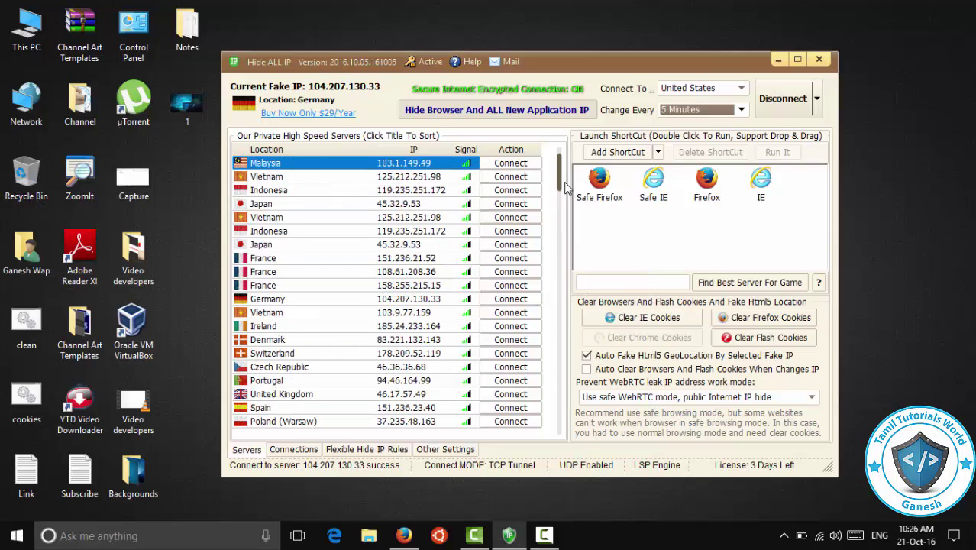